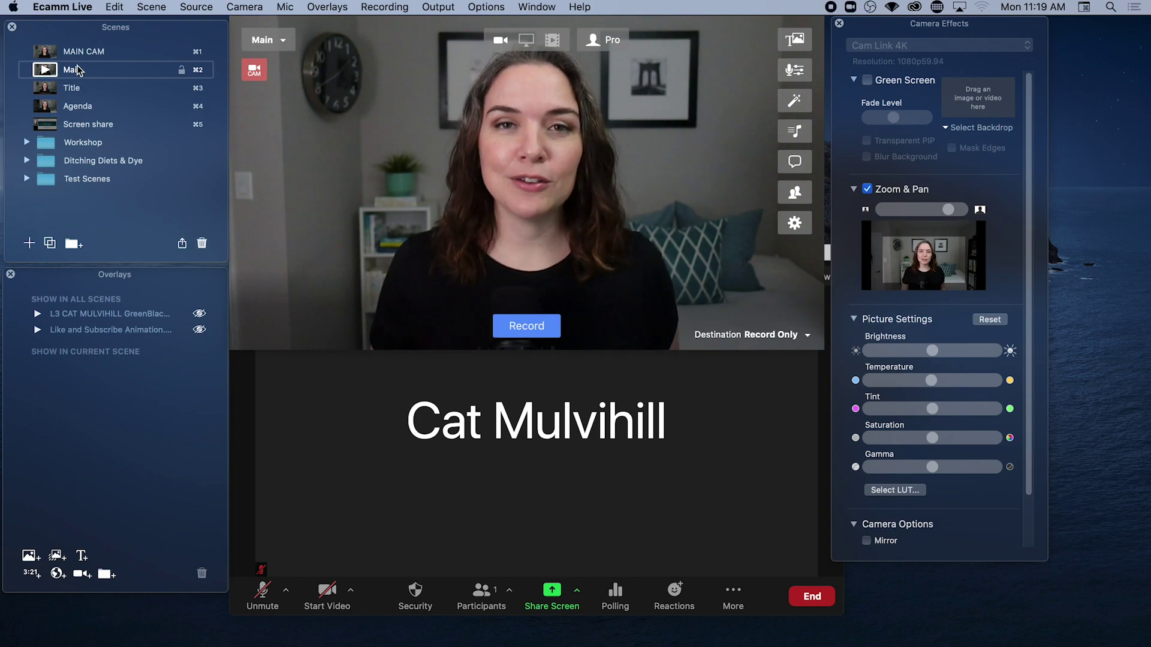
pyautogui.click(53, 88)
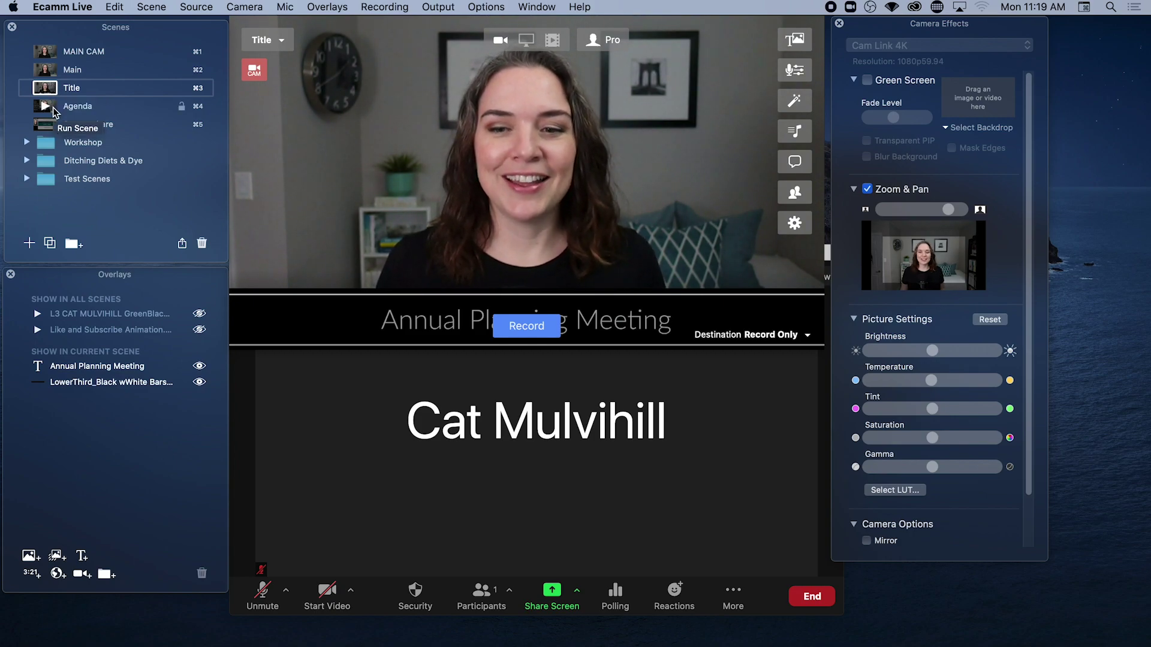
pyautogui.click(53, 108)
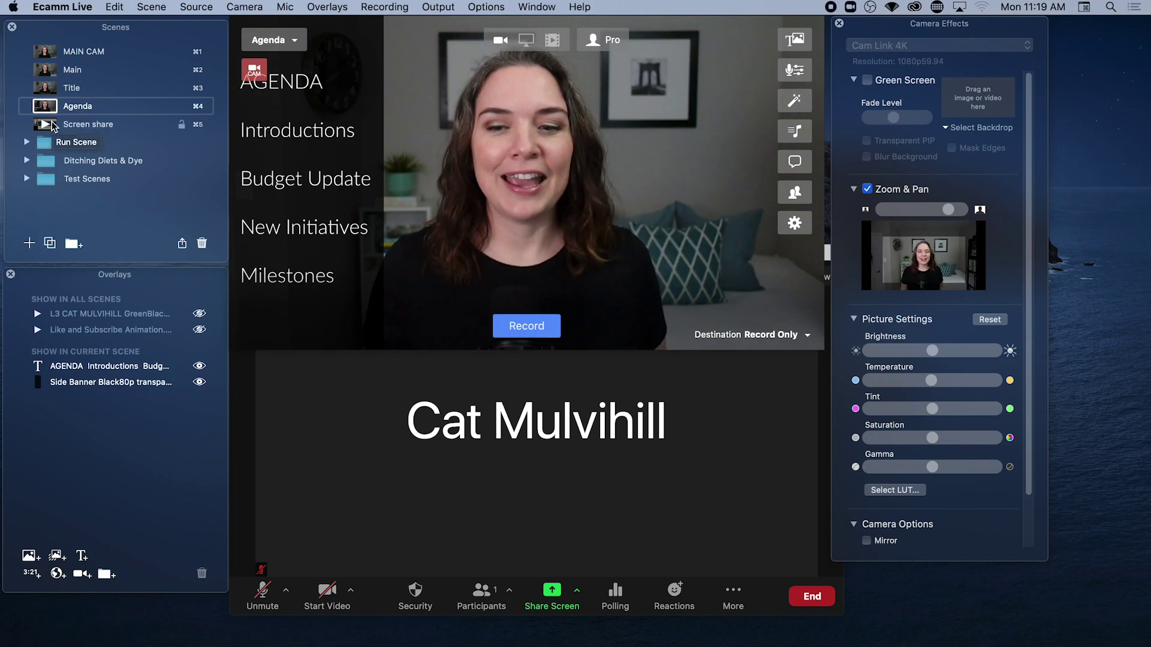
pyautogui.click(53, 125)
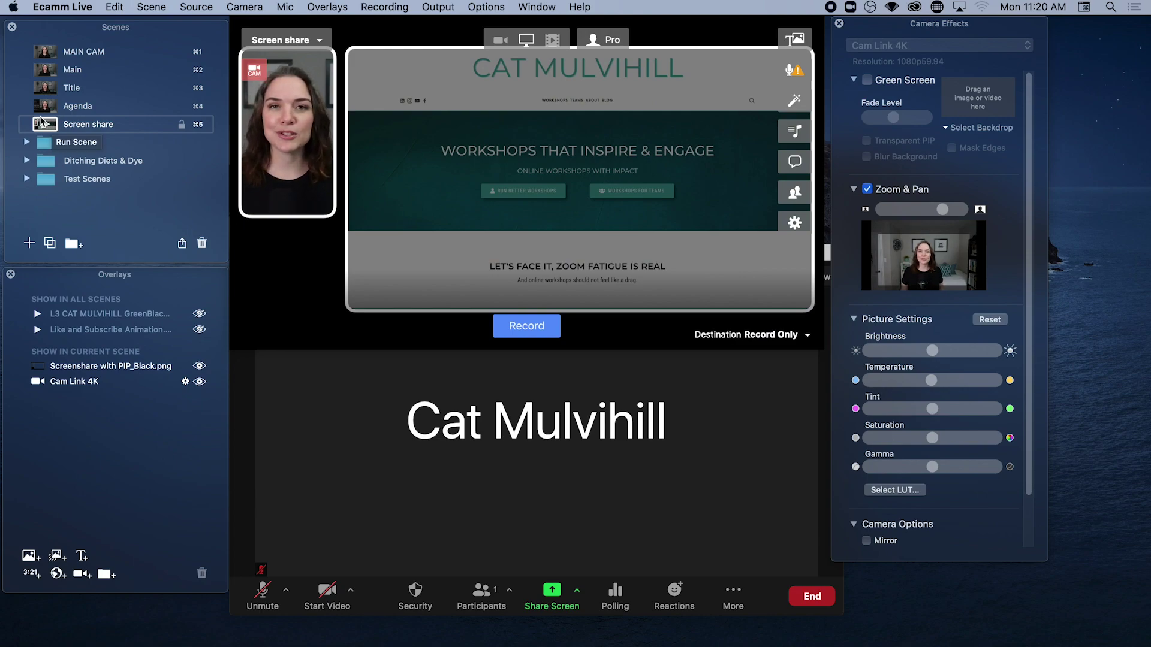
pyautogui.write('Workshop')
pyautogui.press('Return')
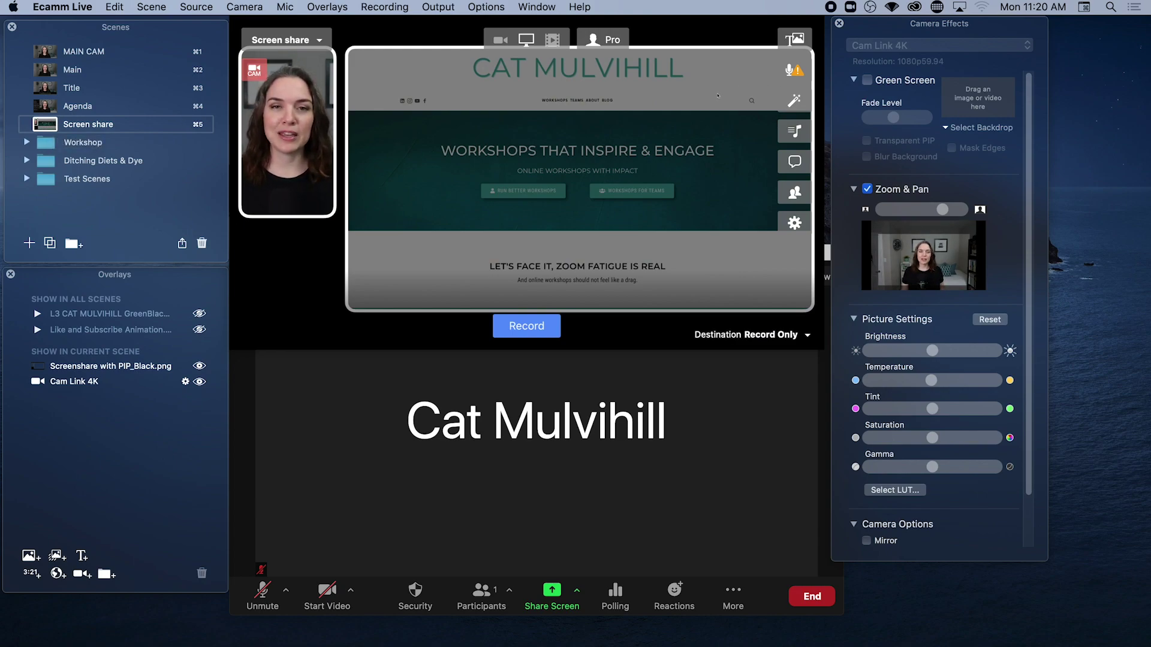
pyautogui.click(53, 71)
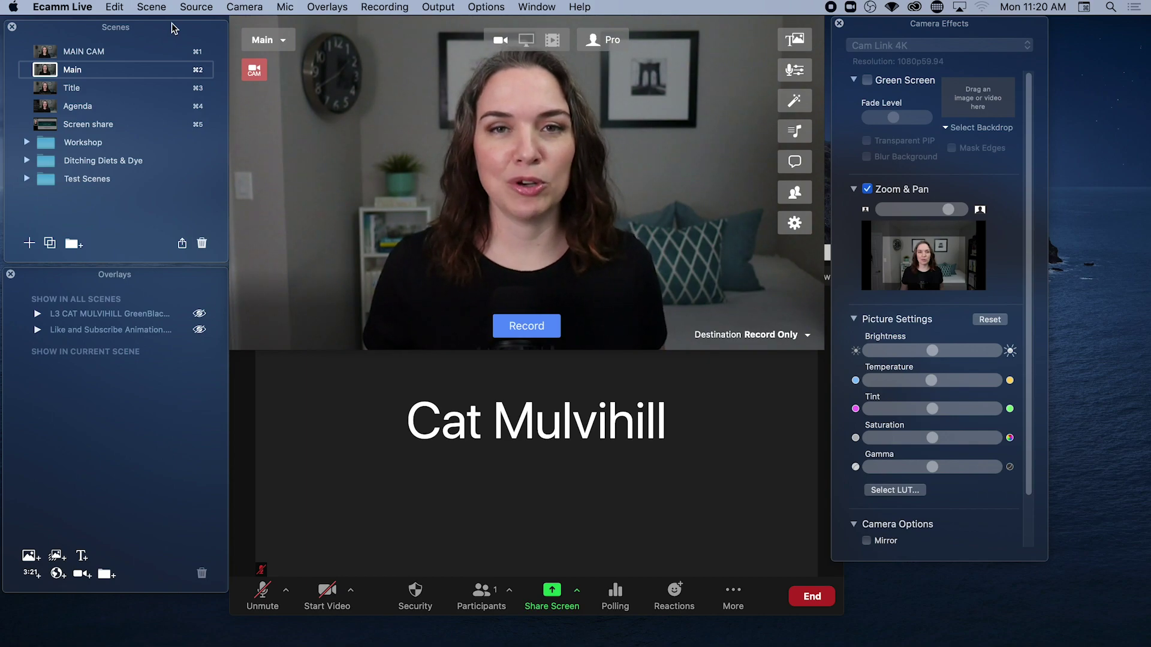
# Step: Confirm Ecamm Live's Virtual Cam output is enabled, then bring the Zoom meeting window forward
pyautogui.click(451, 9)
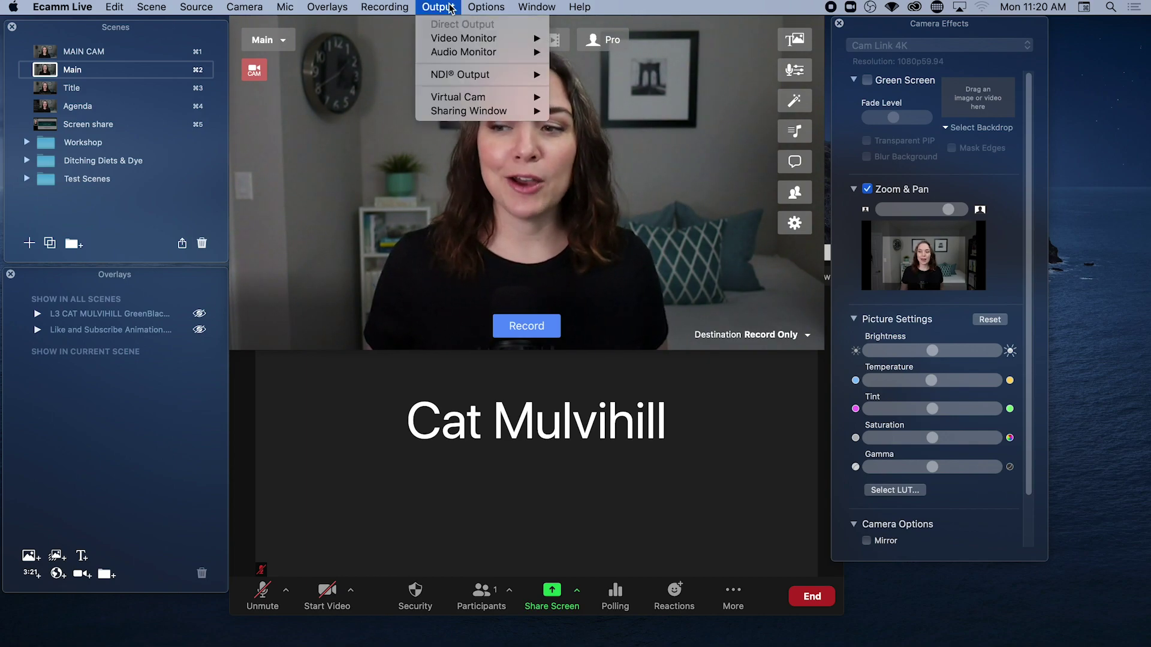
pyautogui.moveTo(483, 96)
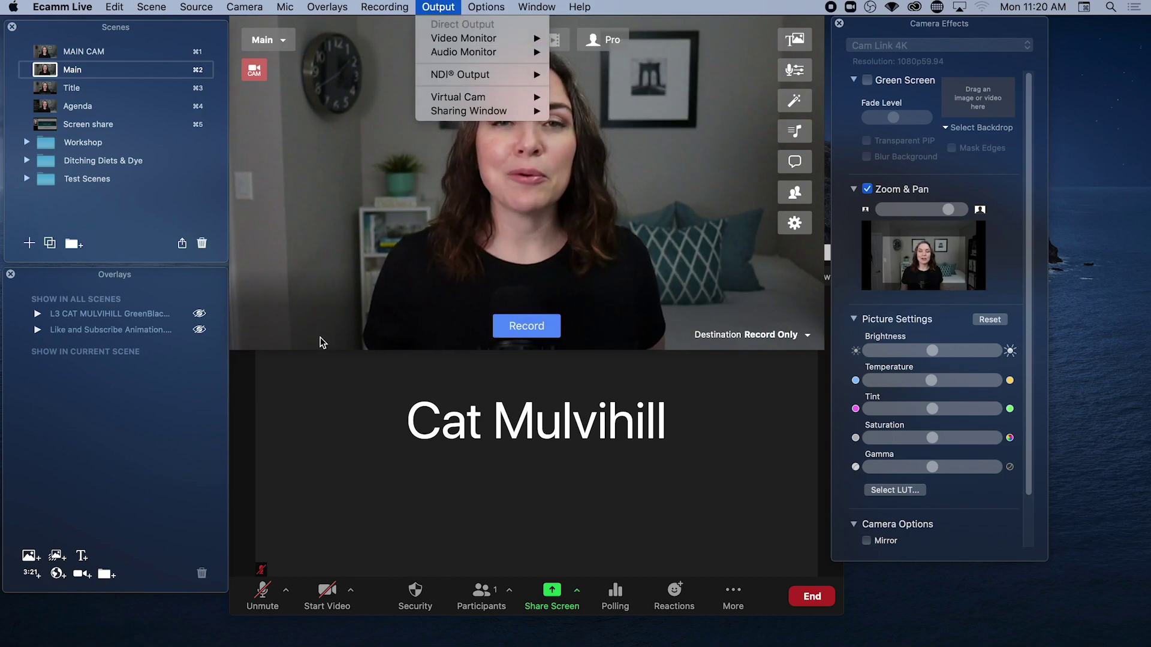
pyautogui.click(341, 390)
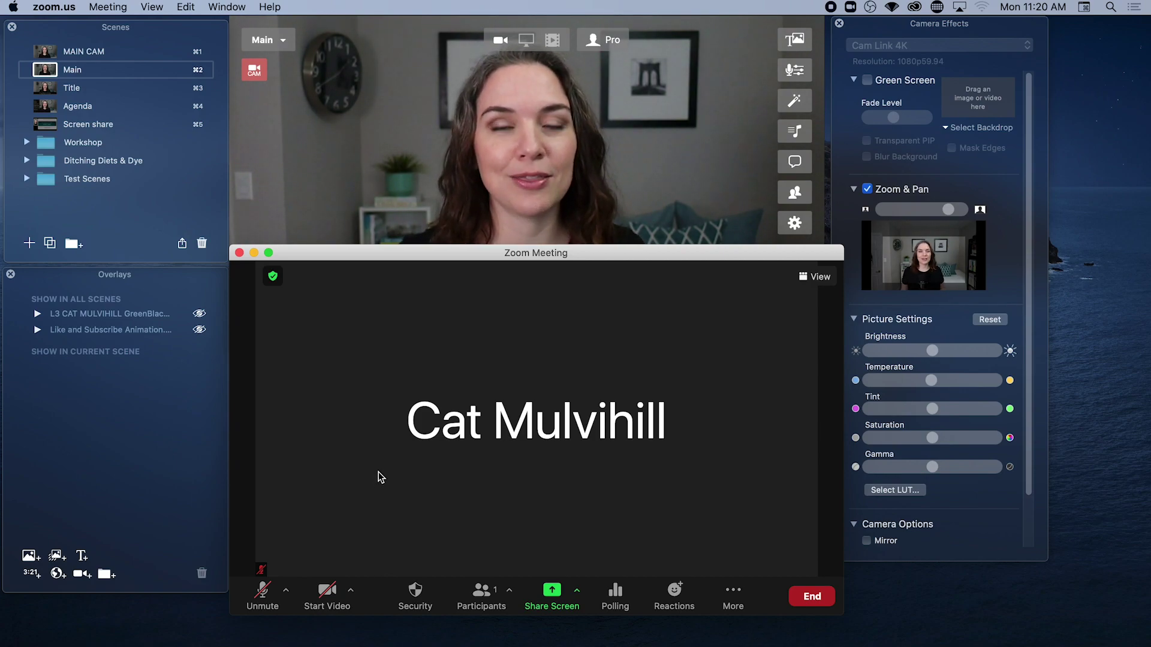
# Step: Turn on Zoom video with Ecamm Live Virtual Cam selected as the camera
pyautogui.click(351, 594)
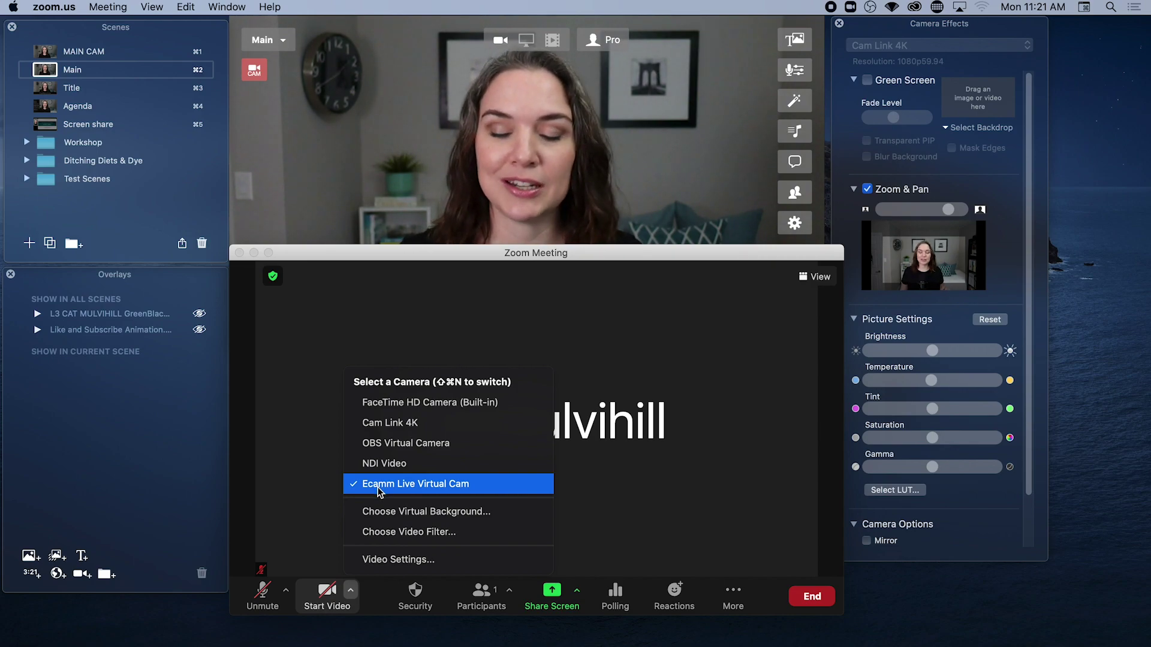
pyautogui.click(322, 599)
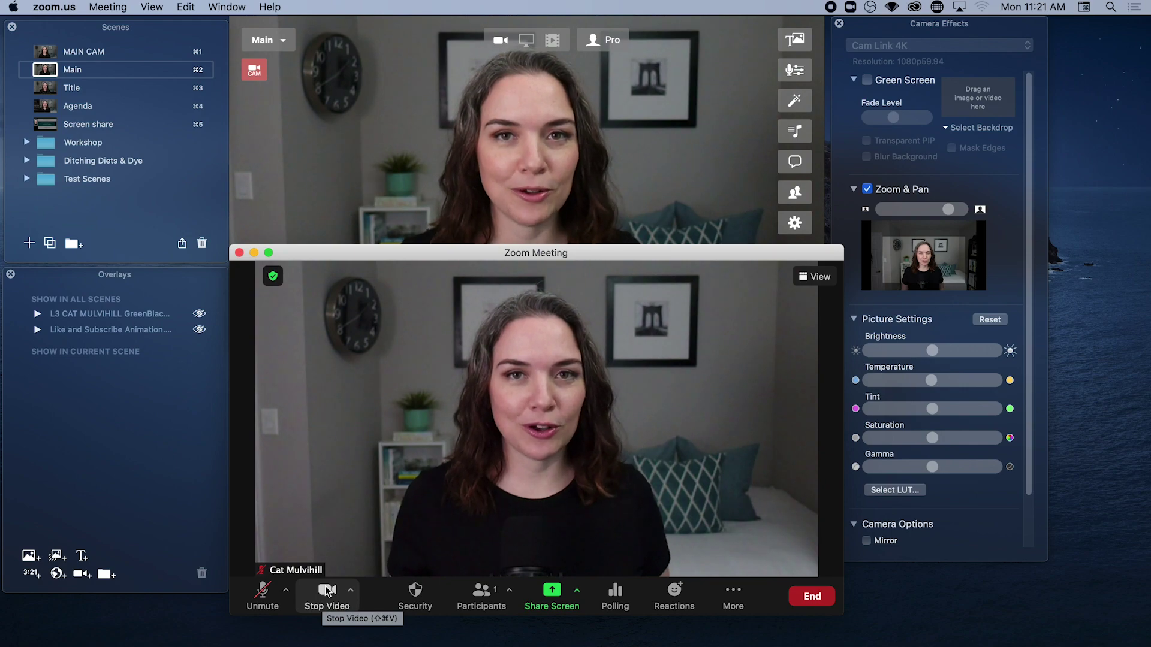
pyautogui.click(51, 89)
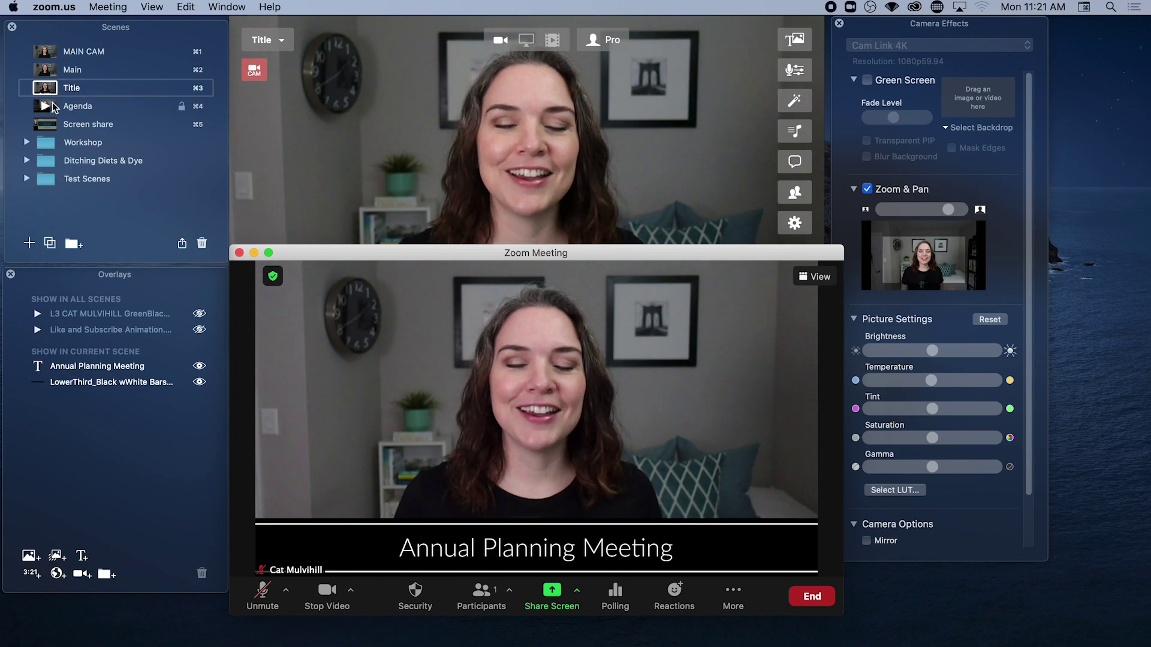
pyautogui.click(53, 106)
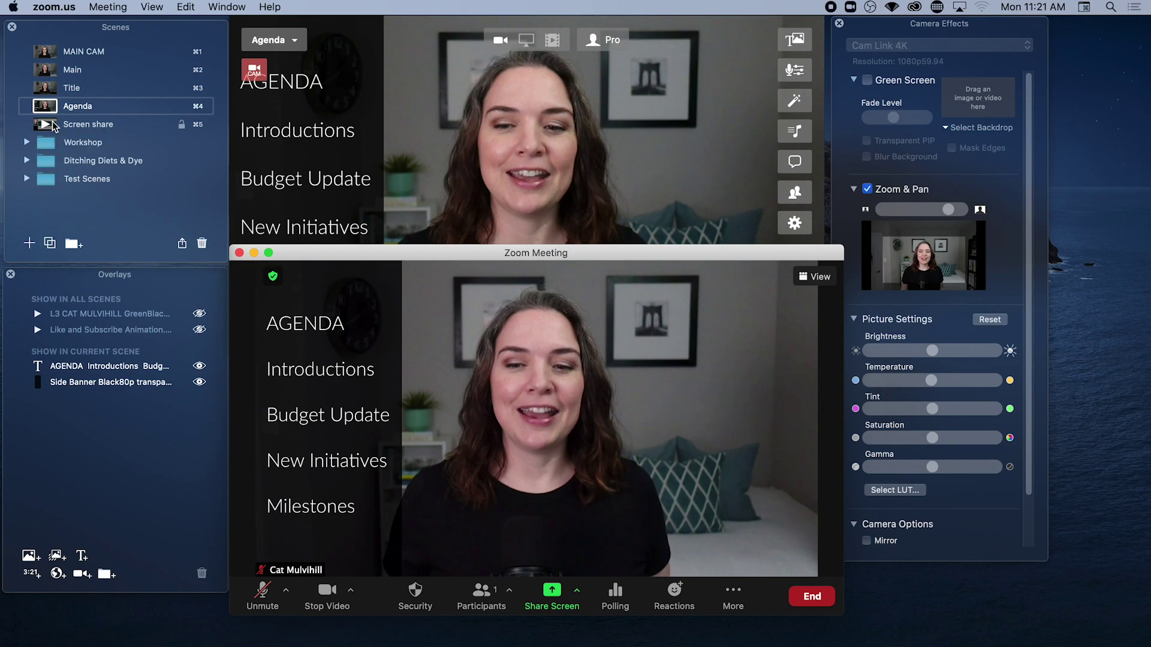
pyautogui.click(53, 125)
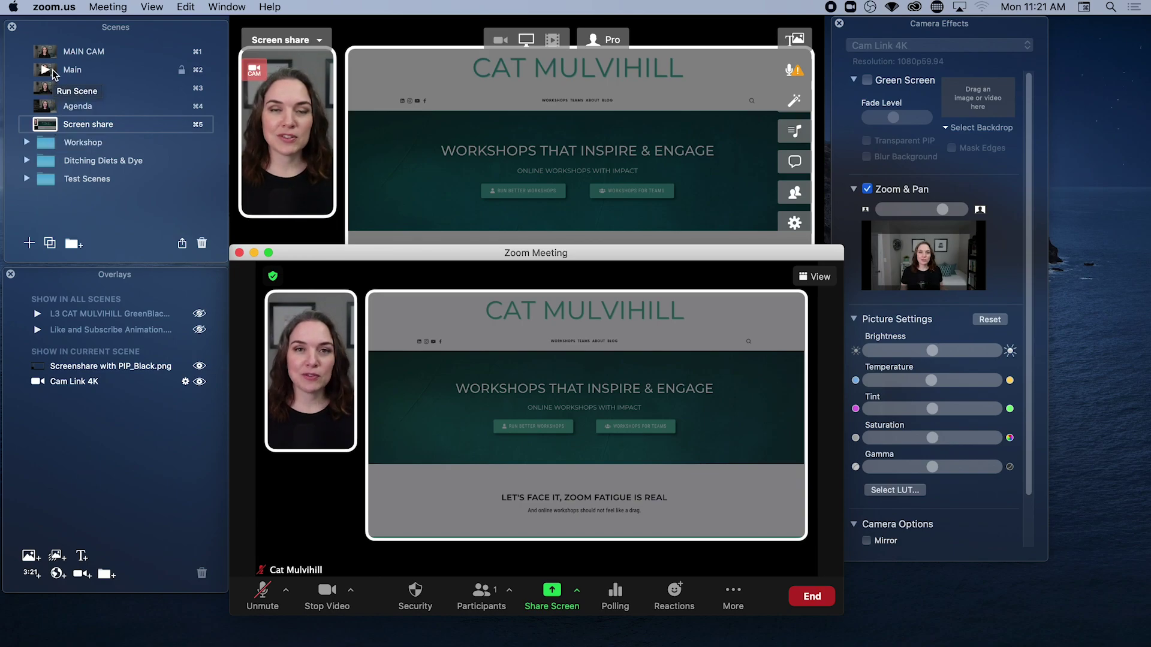
pyautogui.click(49, 106)
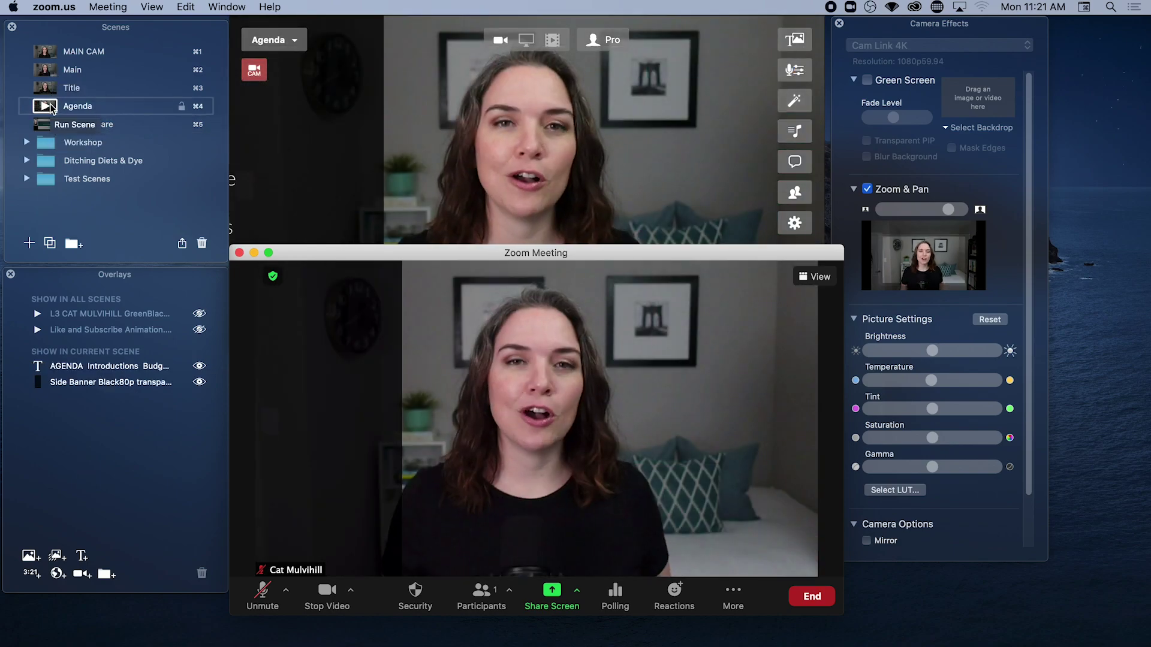
pyautogui.click(51, 88)
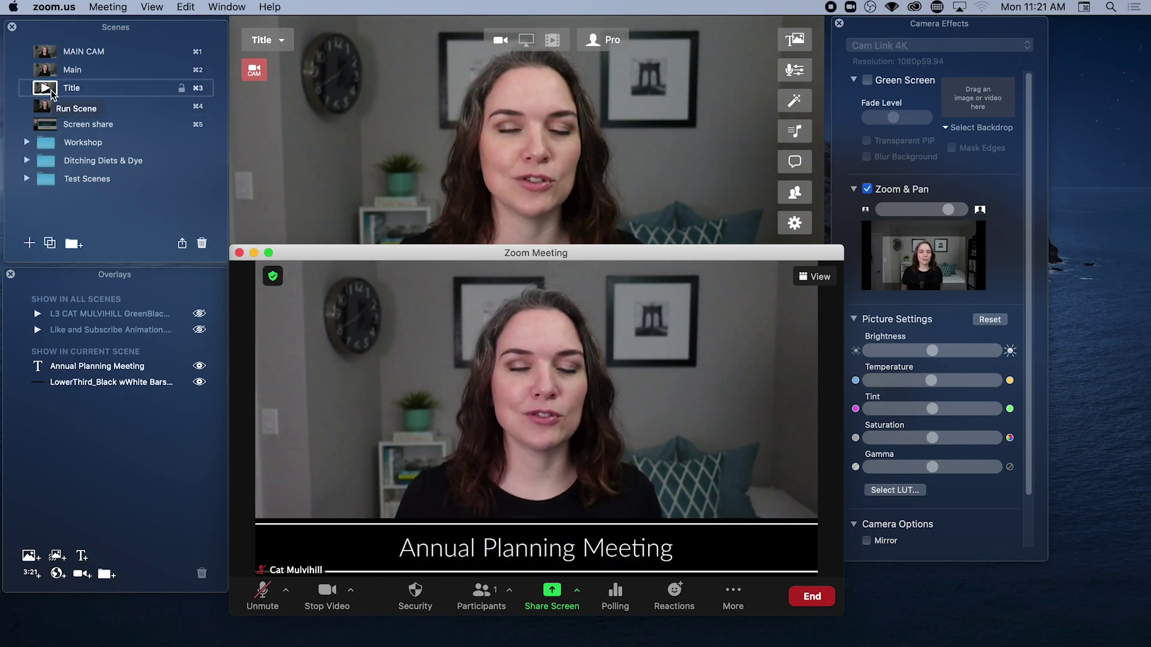
pyautogui.click(51, 70)
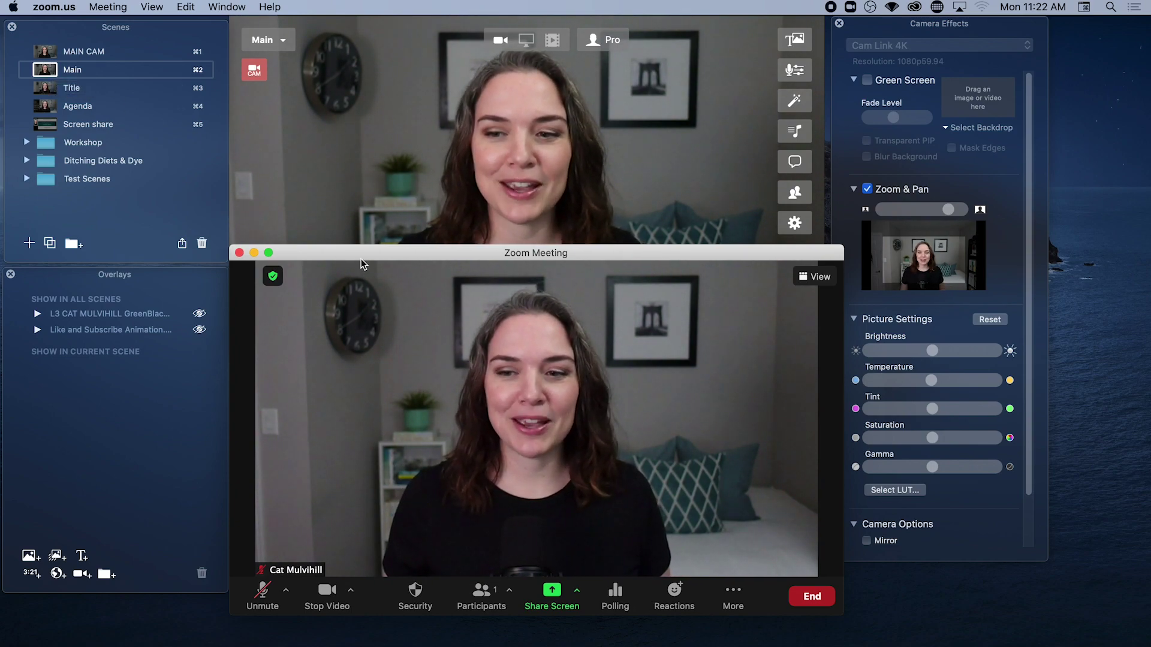
# Step: Move the Zoom window near the top and test the Ecamm Title, Agenda and Main scenes
pyautogui.moveTo(383, 252); pyautogui.dragTo(382, 32)
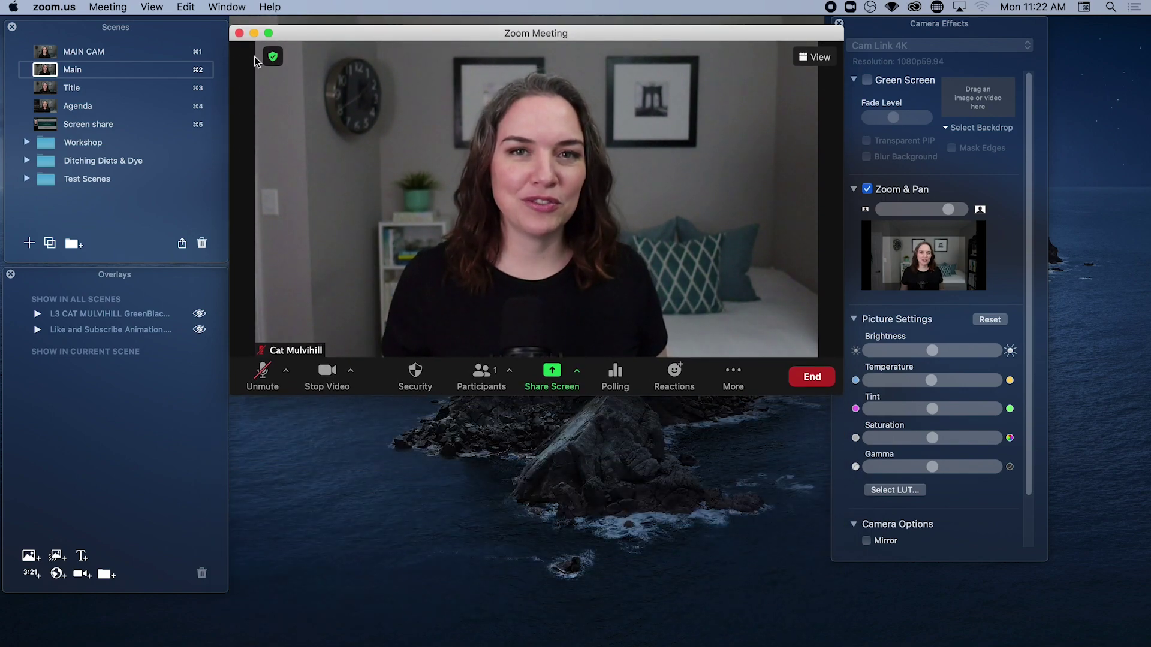
pyautogui.click(52, 88)
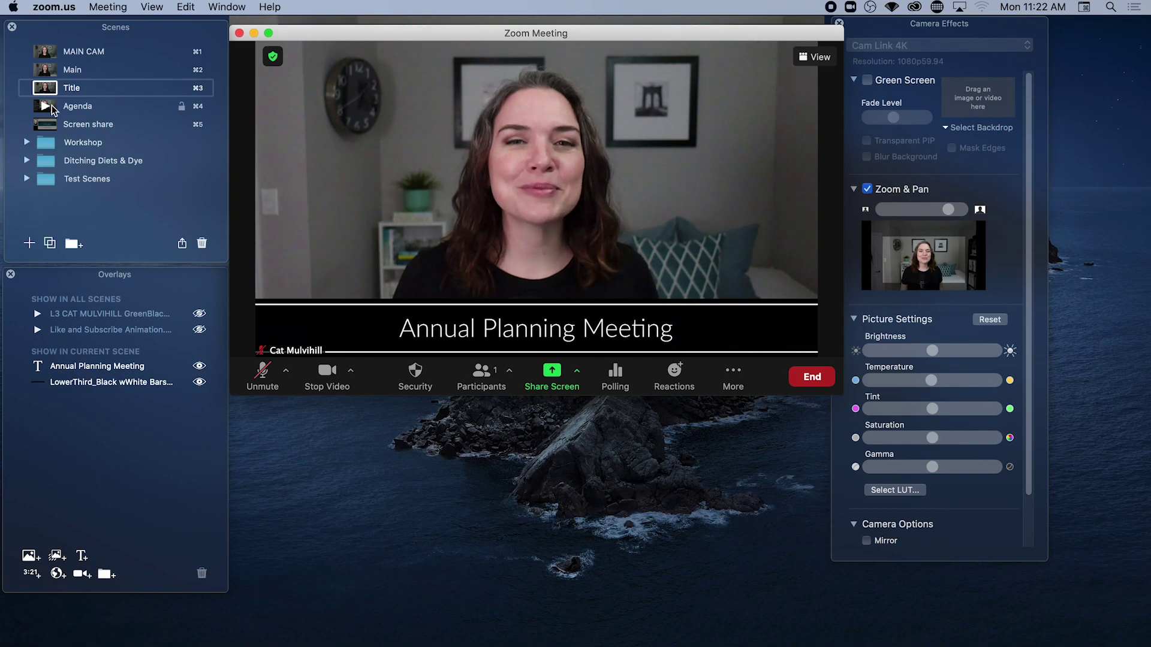
pyautogui.click(51, 106)
pyautogui.click(49, 70)
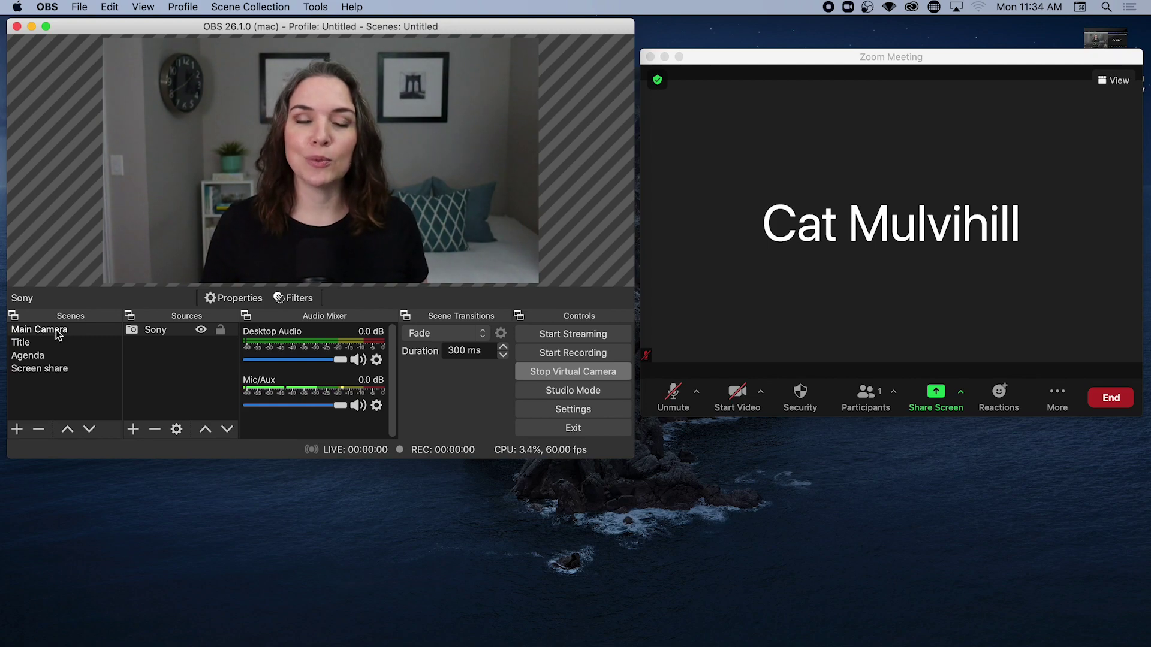
# Step: Cycle OBS through Title, Agenda and Screen share, settle on Main Camera, and stop the virtual camera
pyautogui.click(27, 345)
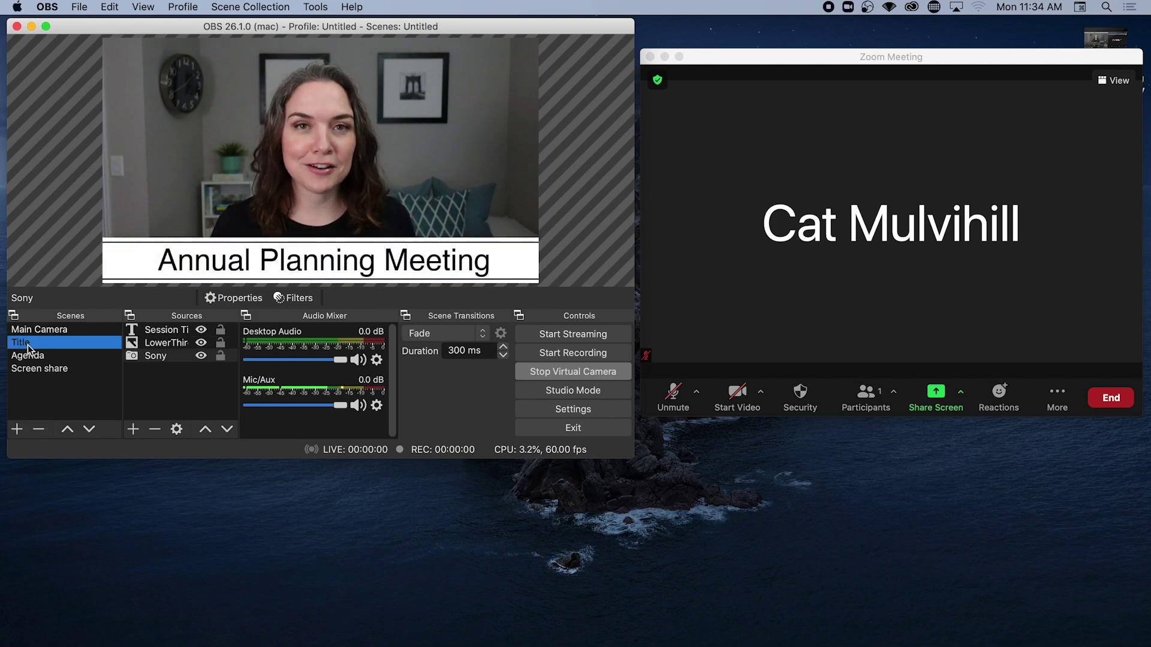
pyautogui.click(28, 356)
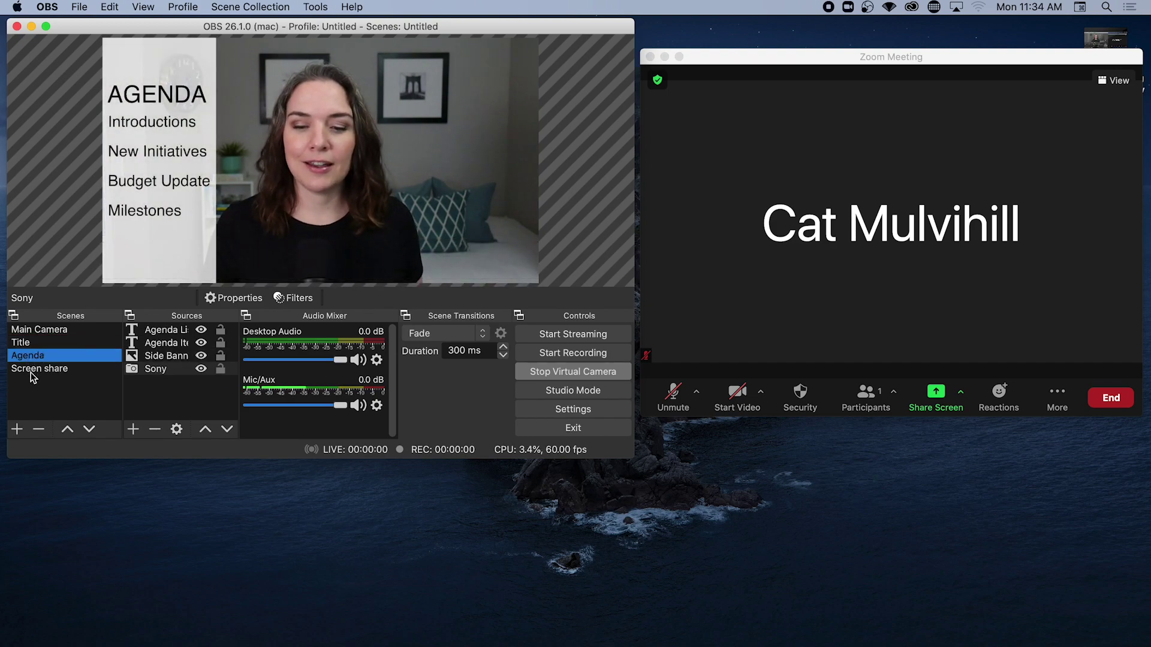
pyautogui.click(31, 371)
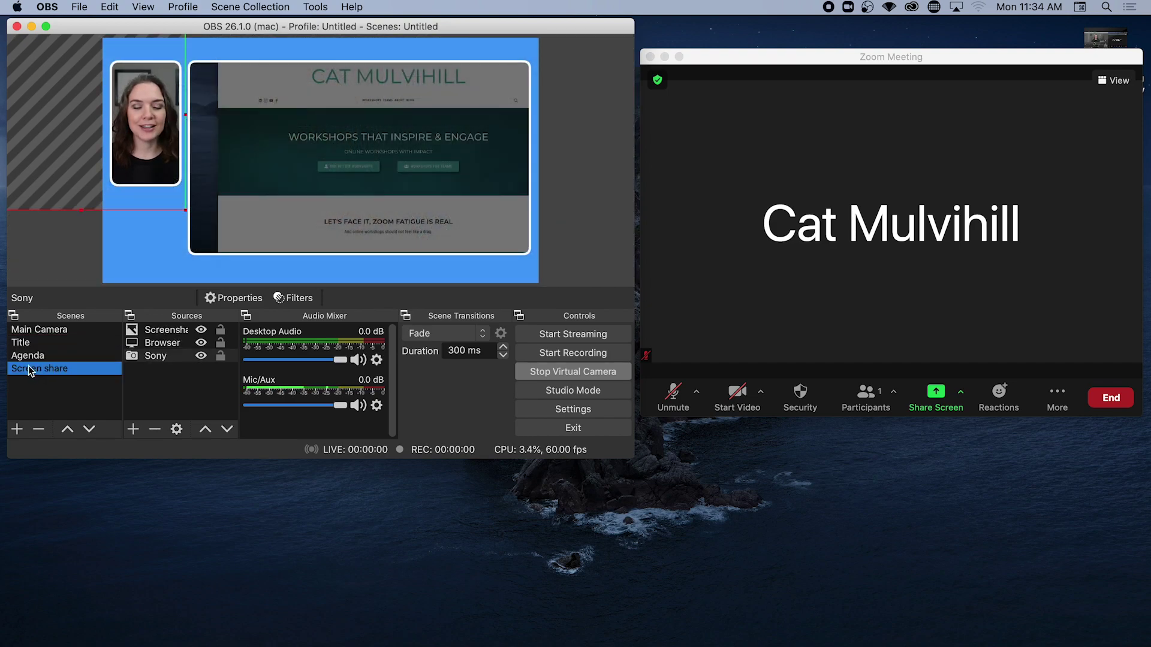
pyautogui.click(28, 331)
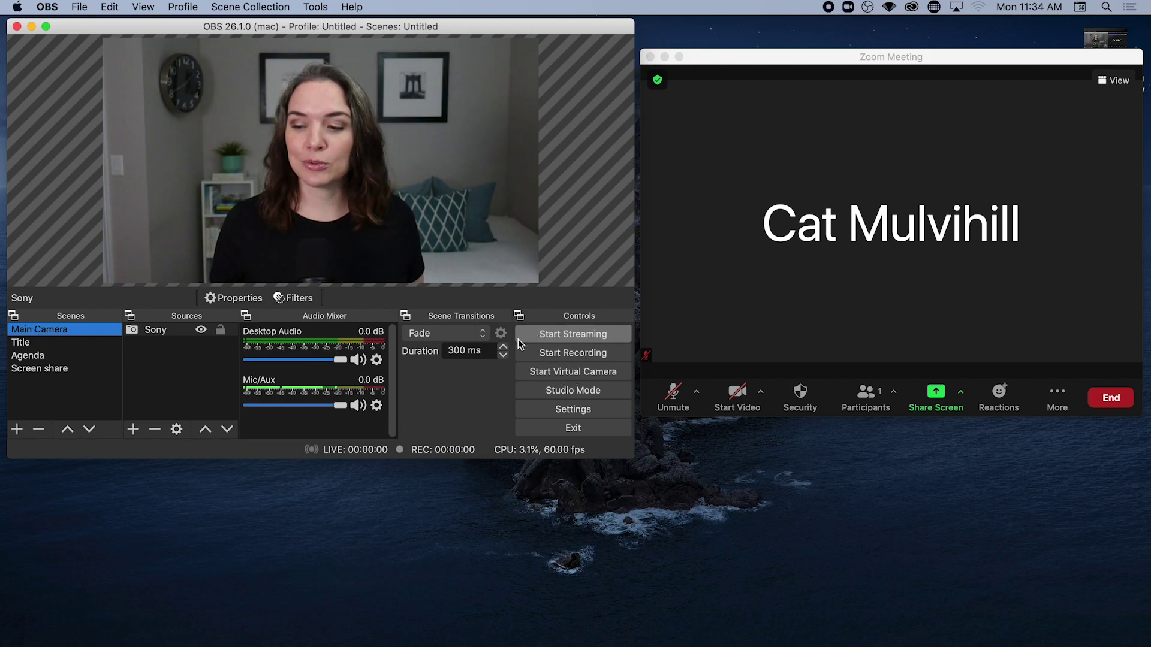
pyautogui.click(581, 374)
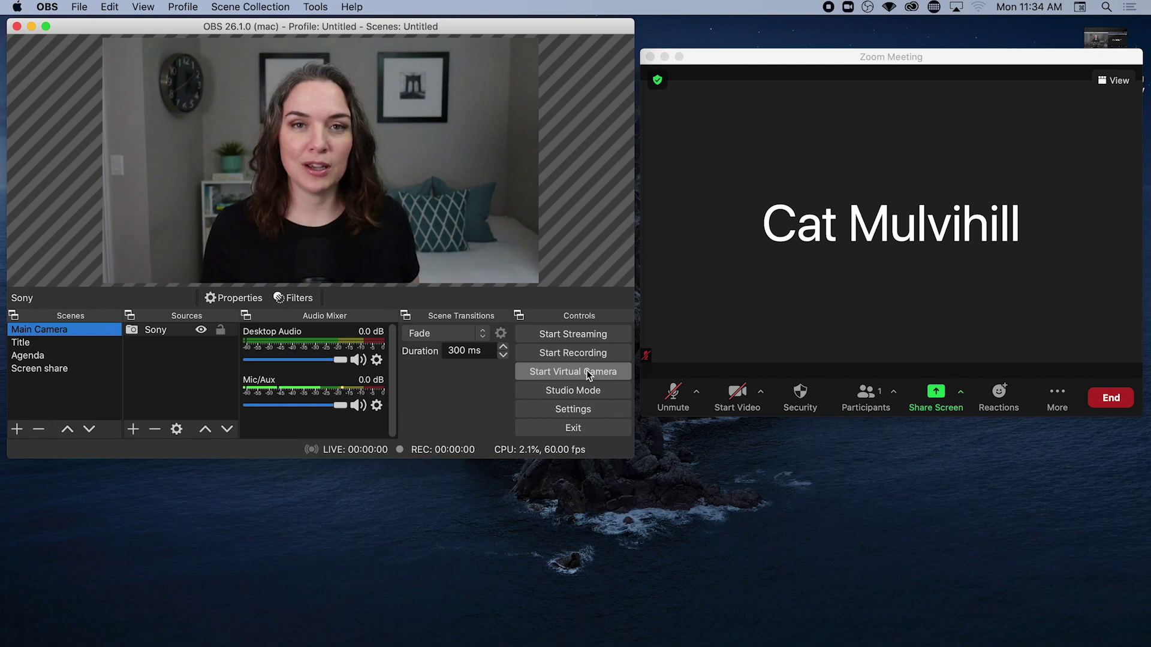
# Step: Start the OBS virtual camera and turn on Zoom video using OBS Virtual Camera
pyautogui.click(586, 372)
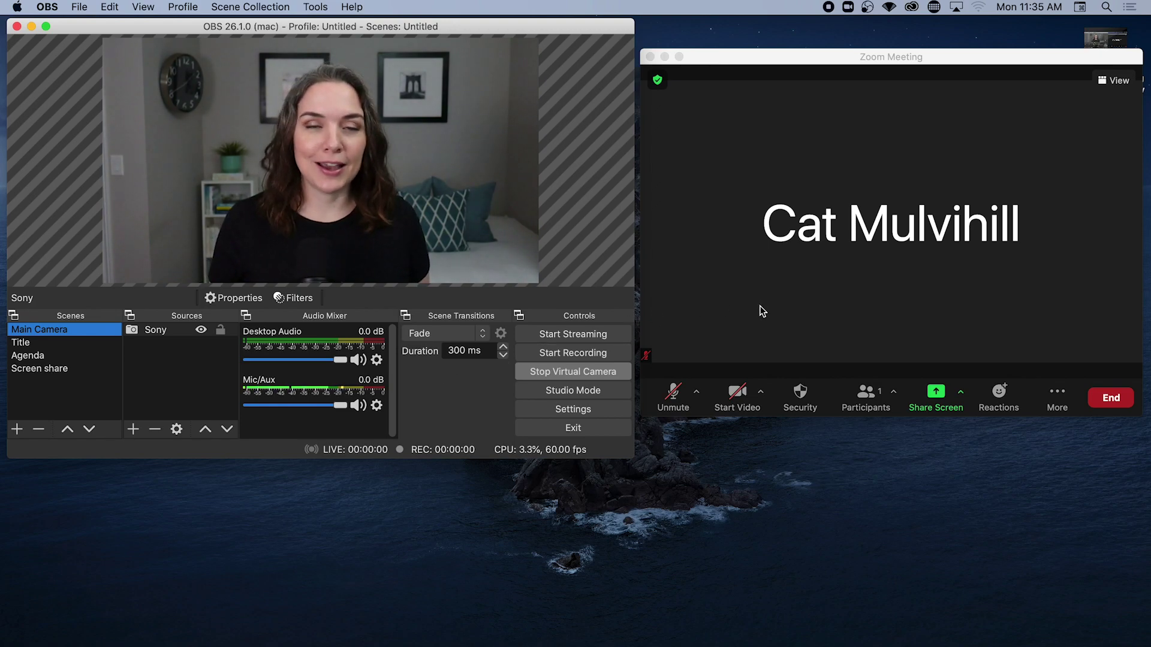
pyautogui.click(762, 394)
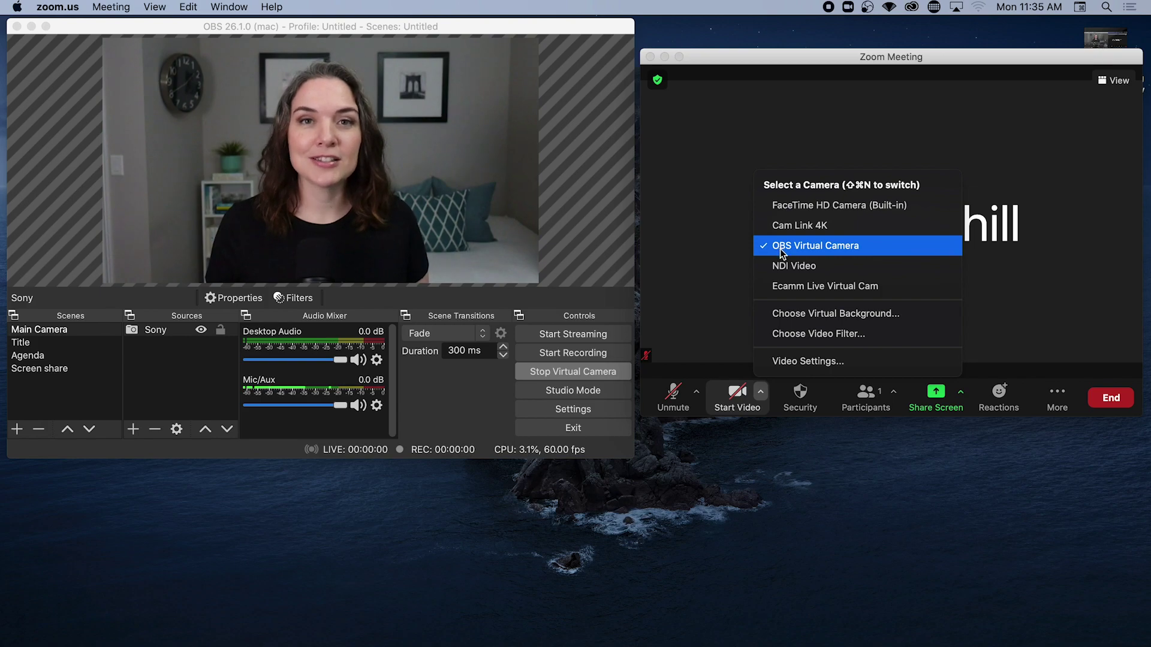
pyautogui.click(727, 402)
pyautogui.click(726, 401)
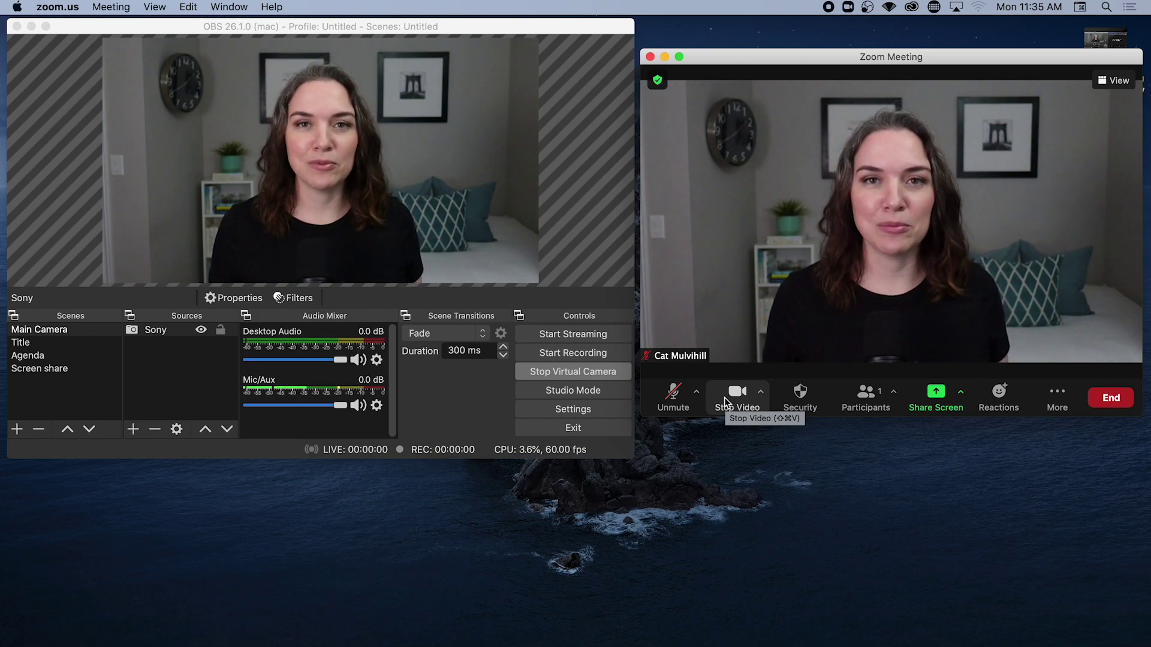
# Step: Switch OBS to the Title, Agenda and Screen share scenes in turn
pyautogui.click(27, 342)
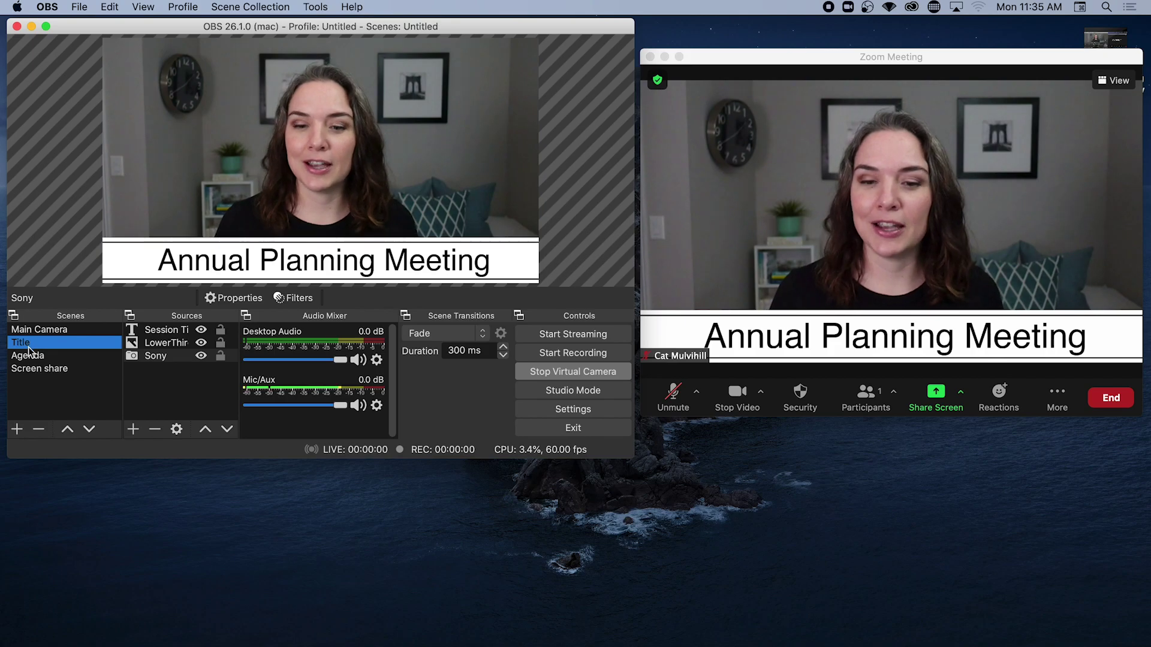
pyautogui.click(27, 357)
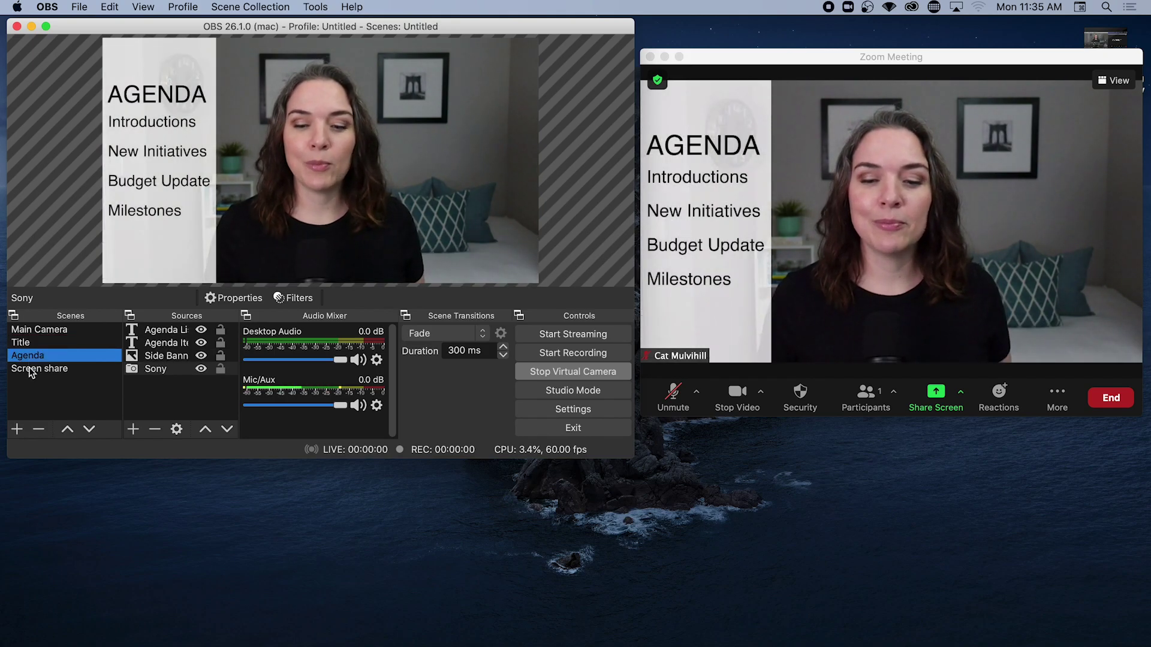
pyautogui.click(28, 367)
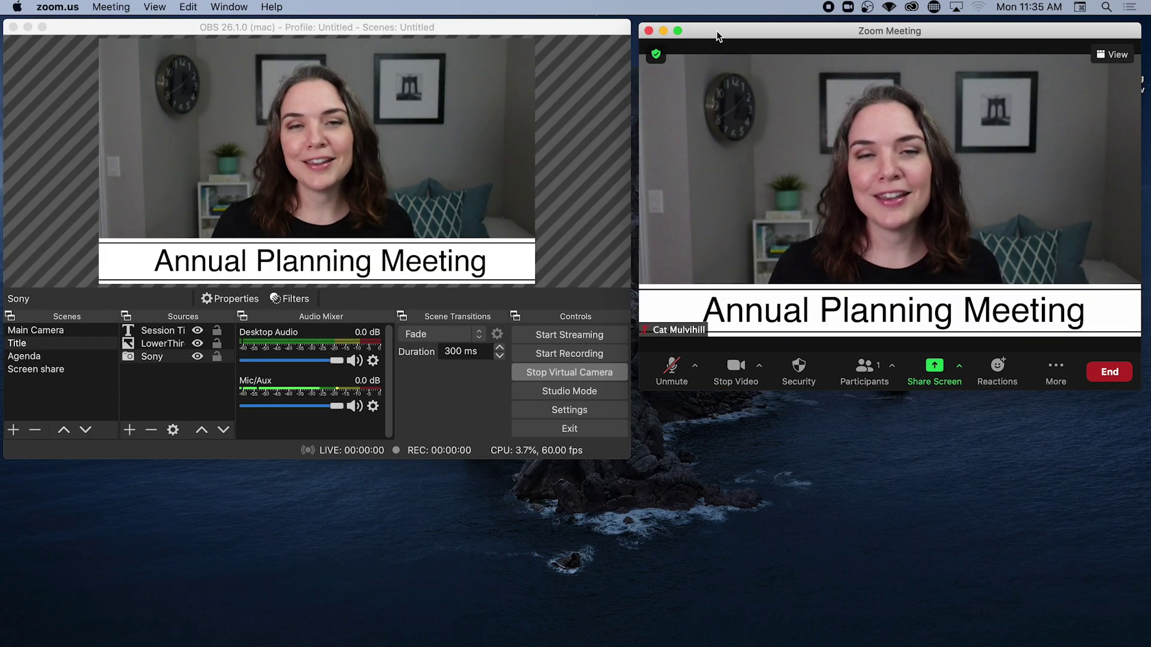
# Step: Move the Zoom window over OBS and repeat the Title, Agenda and Screen share scenes
pyautogui.moveTo(741, 35); pyautogui.dragTo(243, 33)
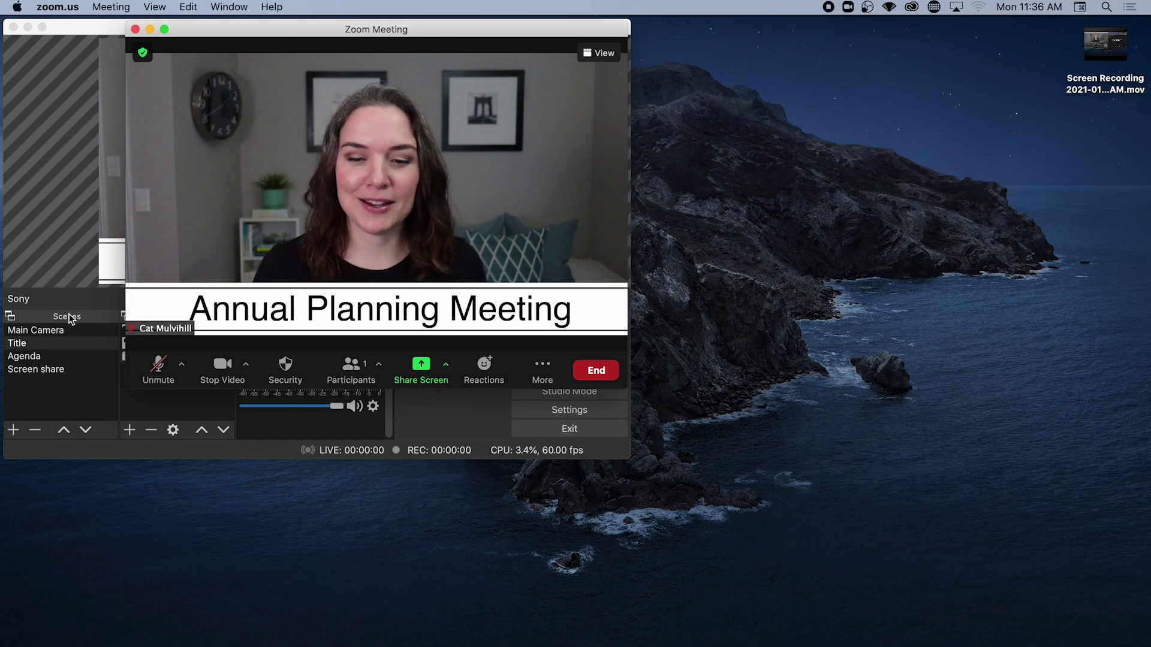
pyautogui.click(26, 344)
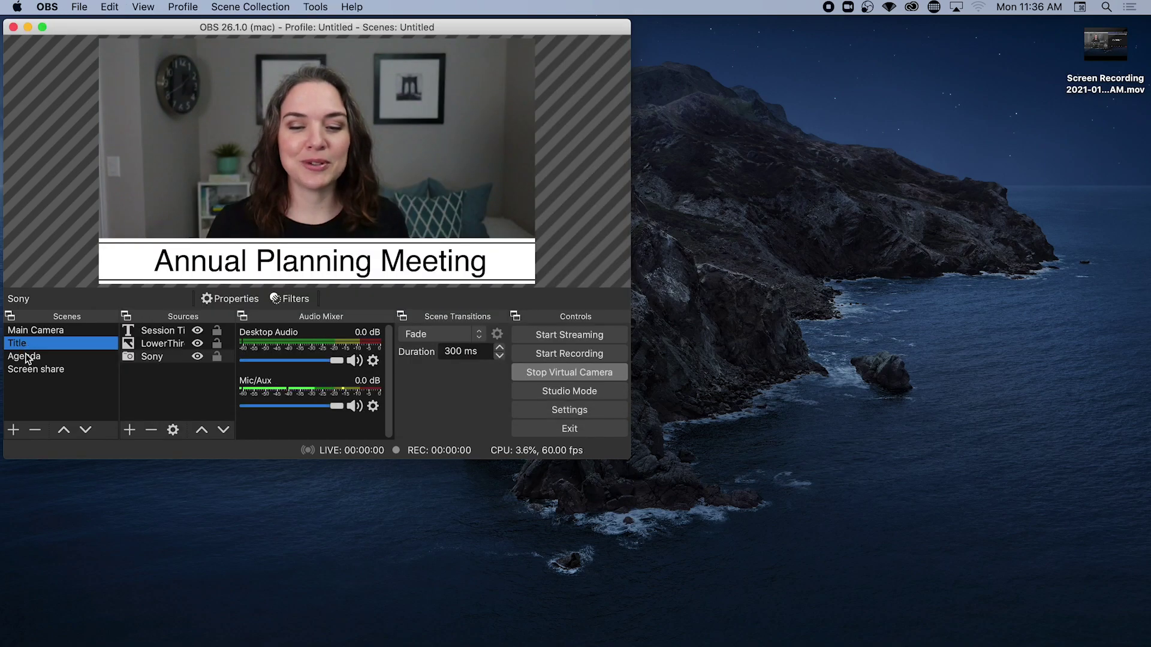
pyautogui.click(27, 357)
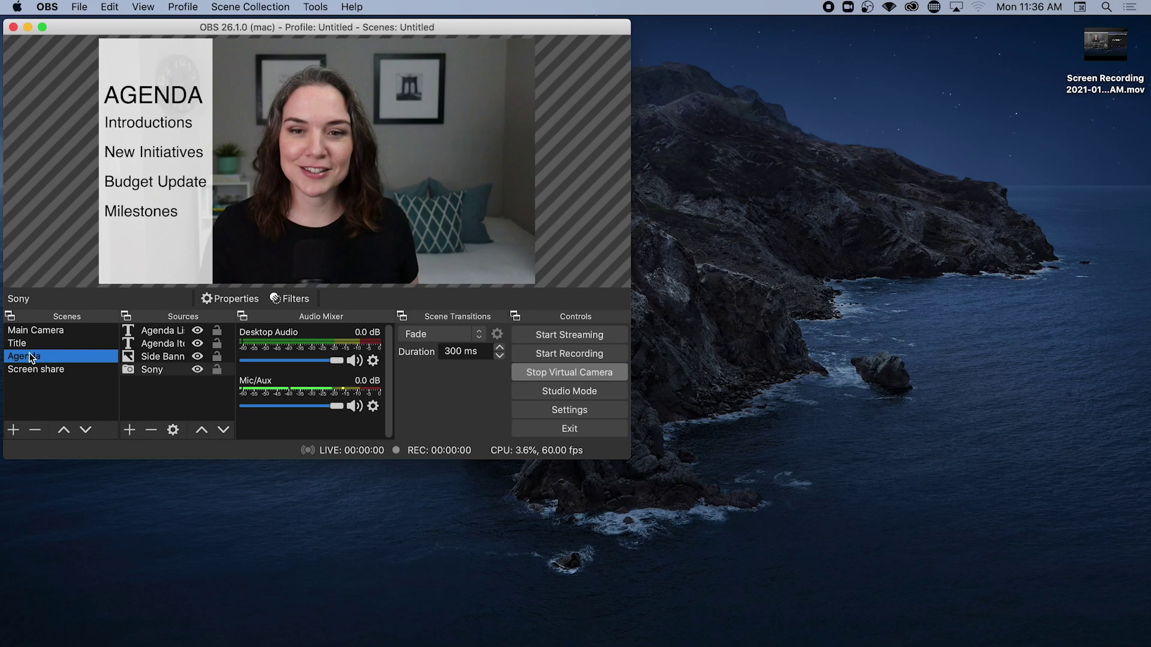
pyautogui.click(29, 369)
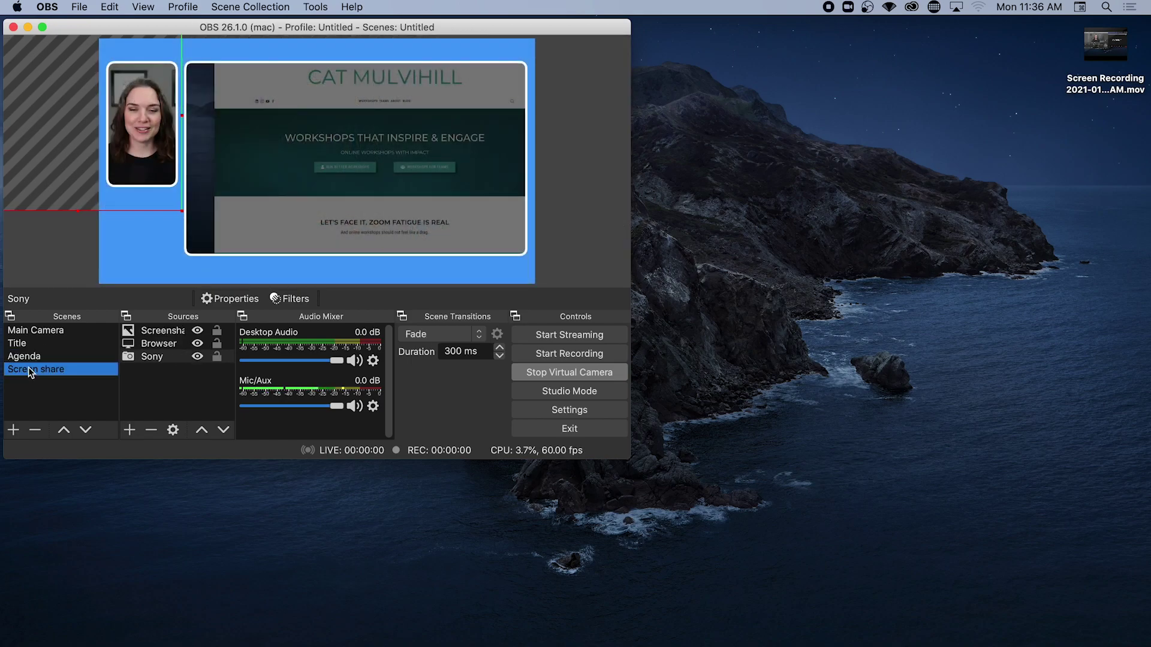
# Step: Place OBS and Zoom side by side, cycling Main Camera, Title, Agenda, Screen share, then Main Camera
pyautogui.moveTo(113, 24); pyautogui.dragTo(138, 205)
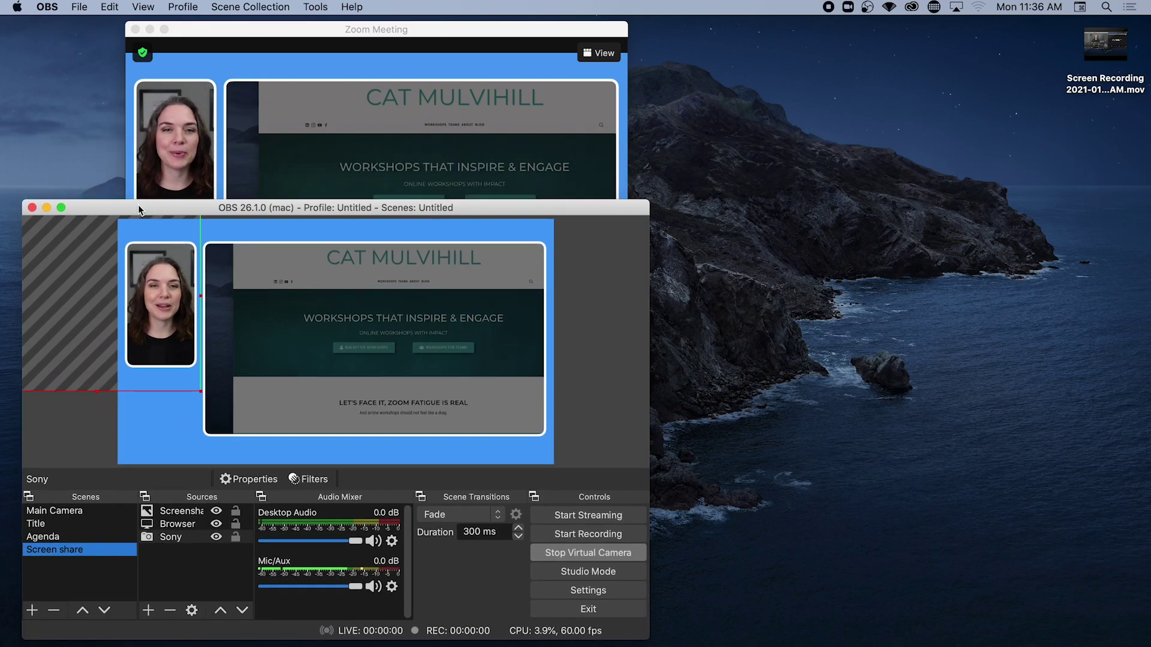
pyautogui.moveTo(221, 27); pyautogui.dragTo(681, 37)
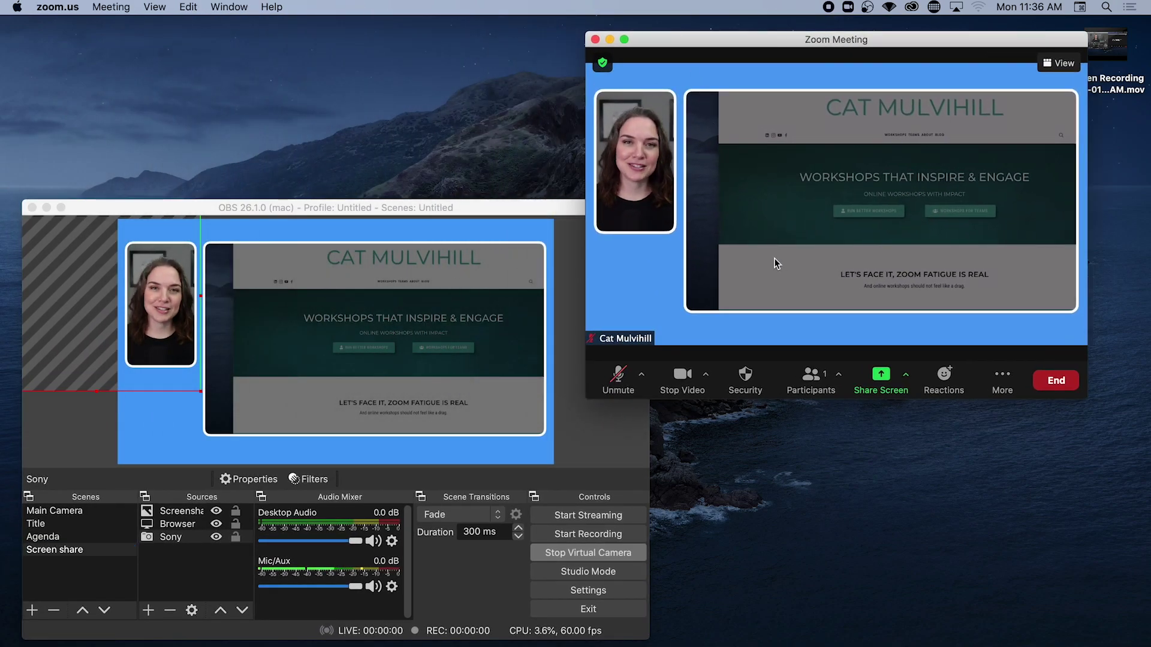
pyautogui.click(53, 511)
pyautogui.click(51, 524)
pyautogui.click(52, 538)
pyautogui.click(51, 550)
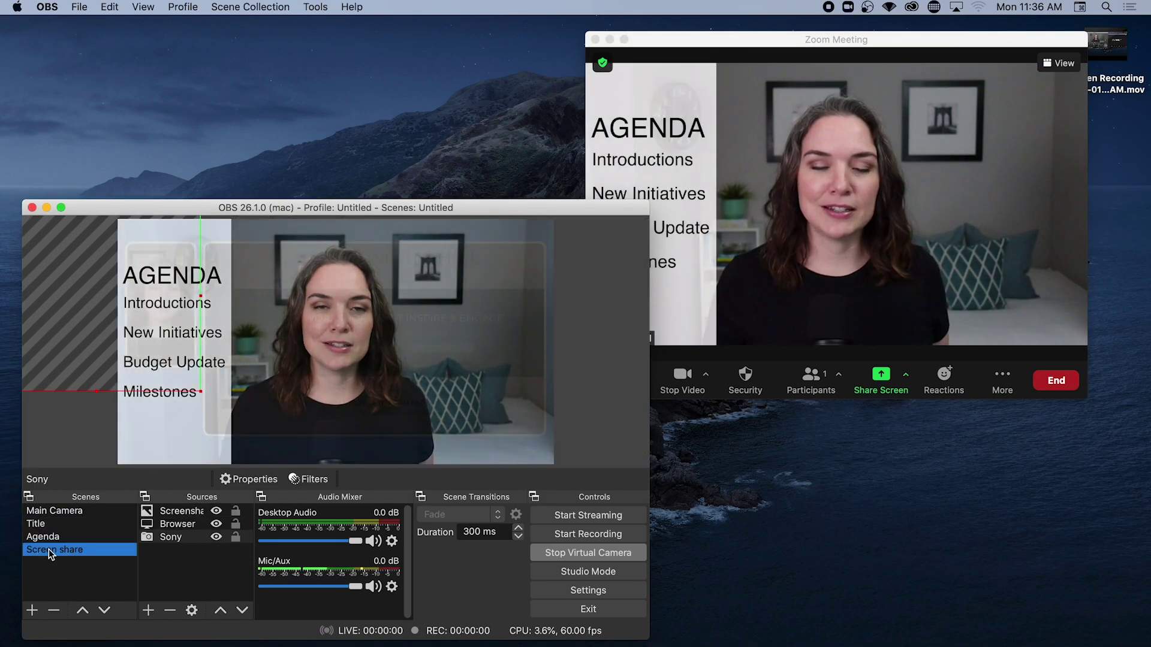
pyautogui.click(46, 511)
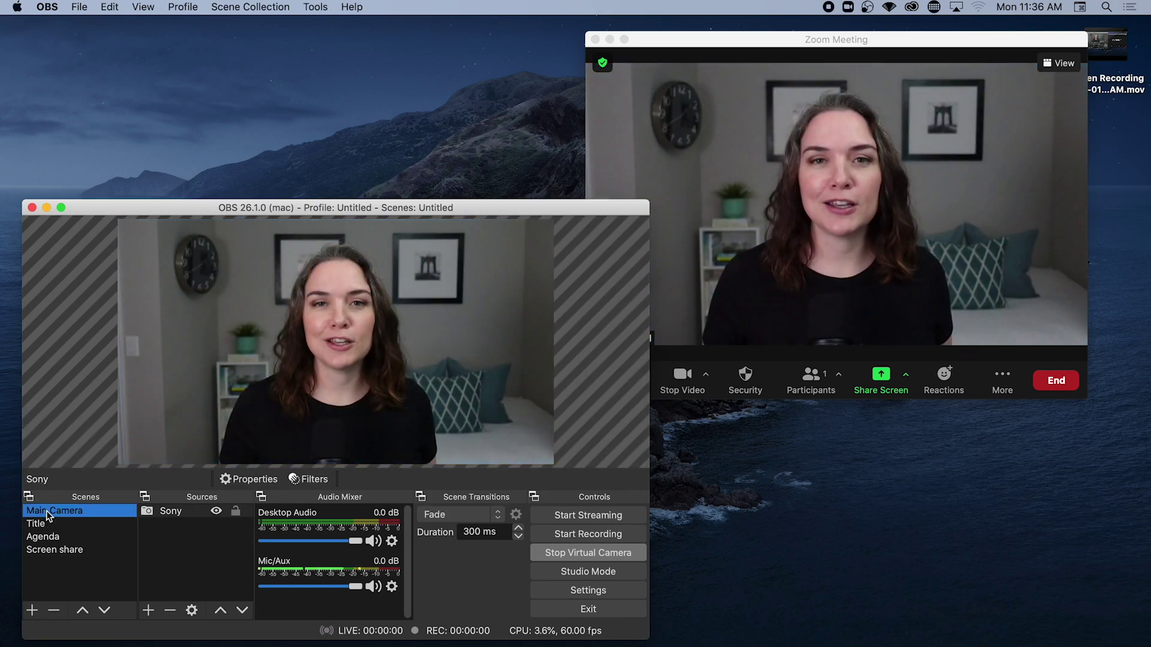
pyautogui.moveTo(192, 210); pyautogui.dragTo(186, 45)
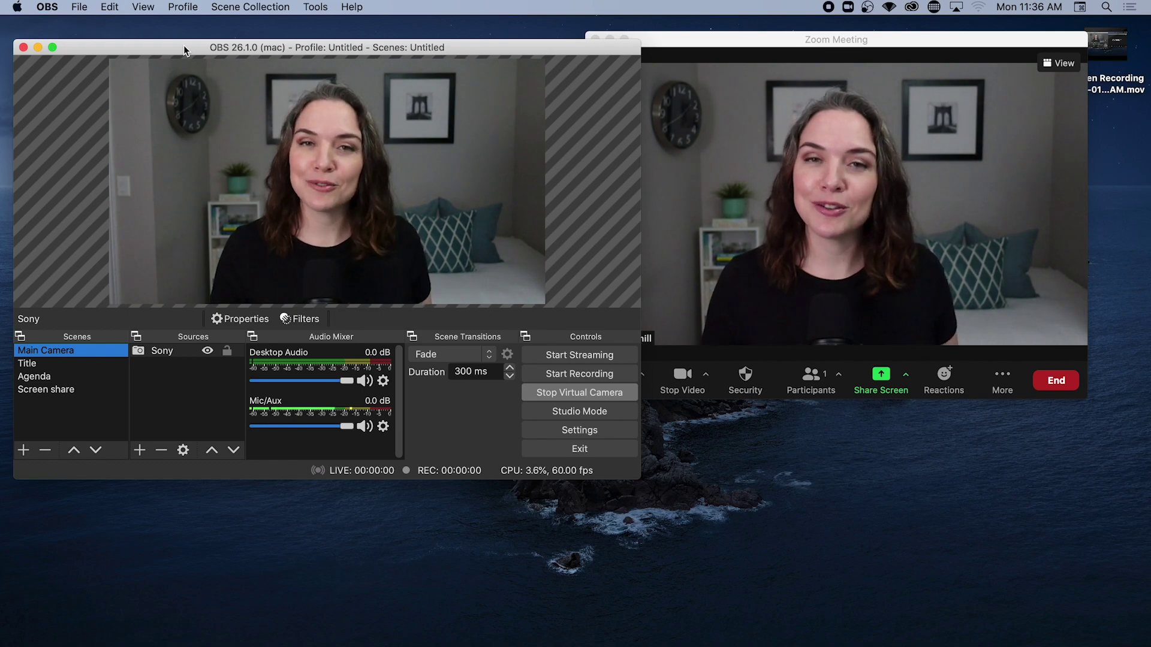
pyautogui.moveTo(722, 47); pyautogui.dragTo(771, 41)
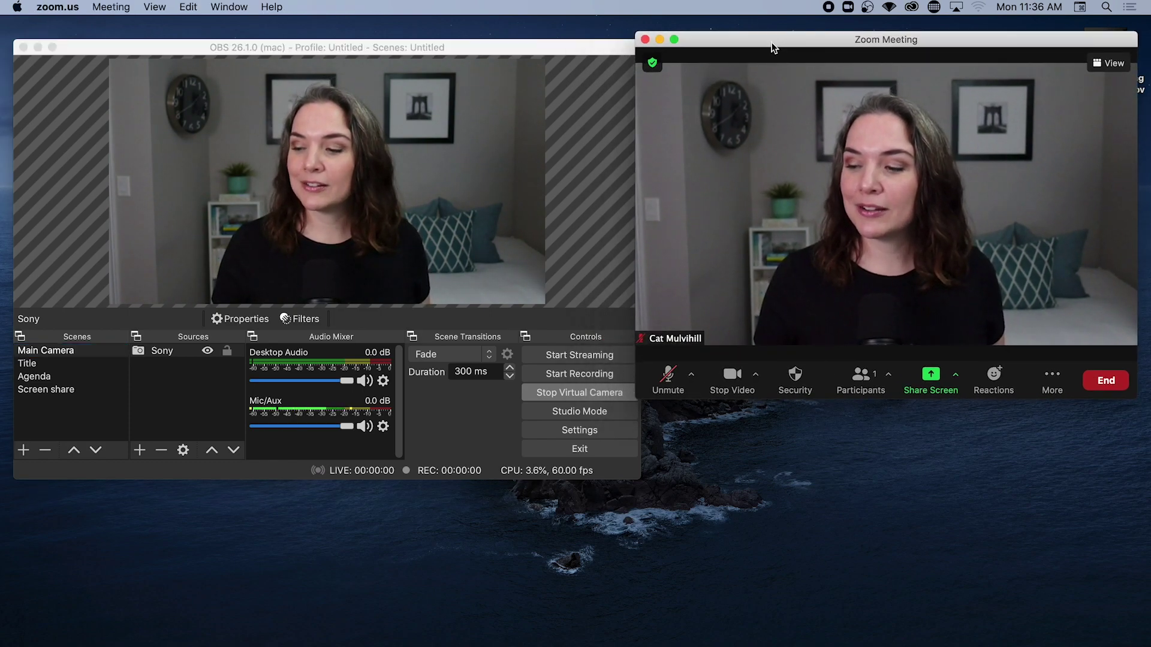
pyautogui.click(578, 394)
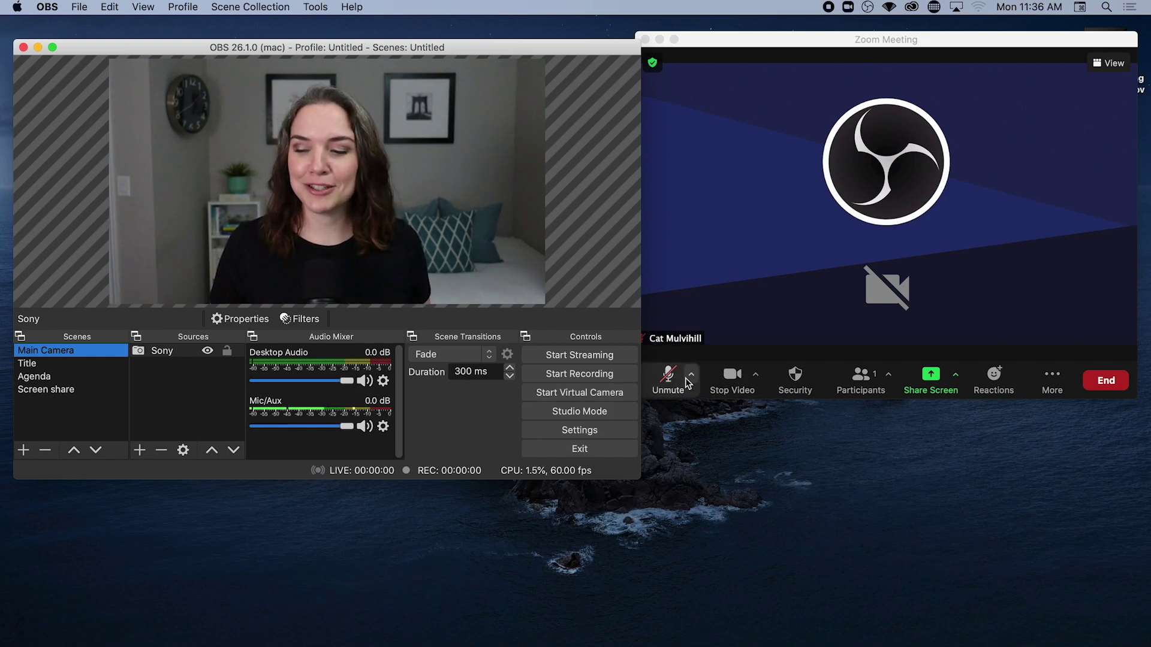
pyautogui.click(585, 392)
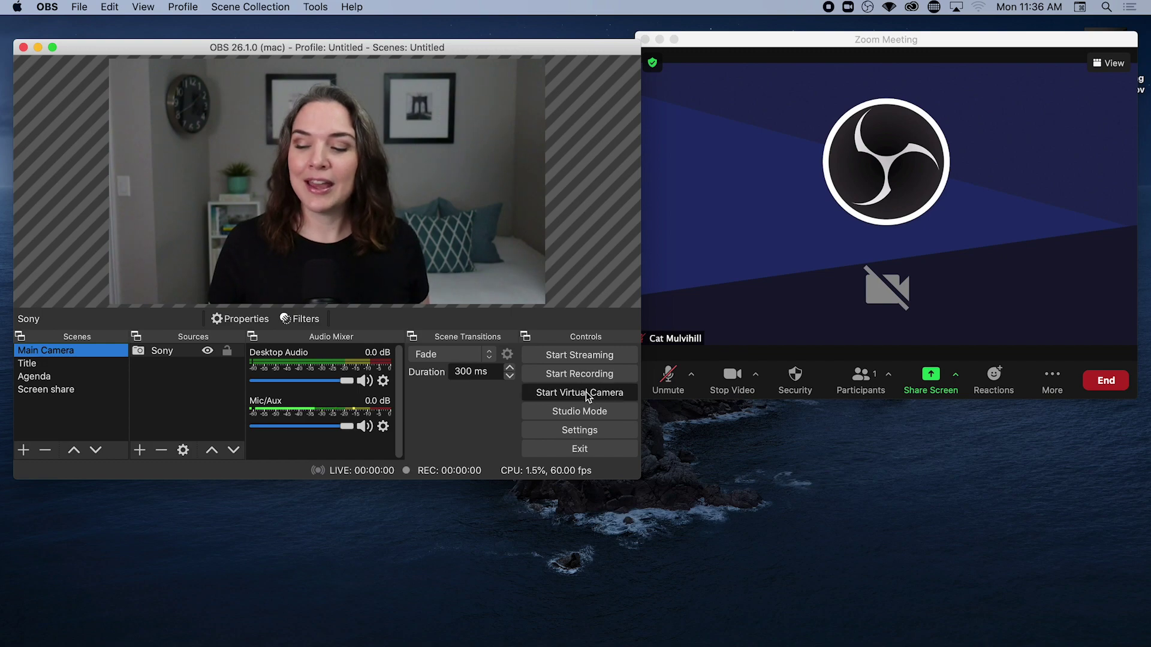